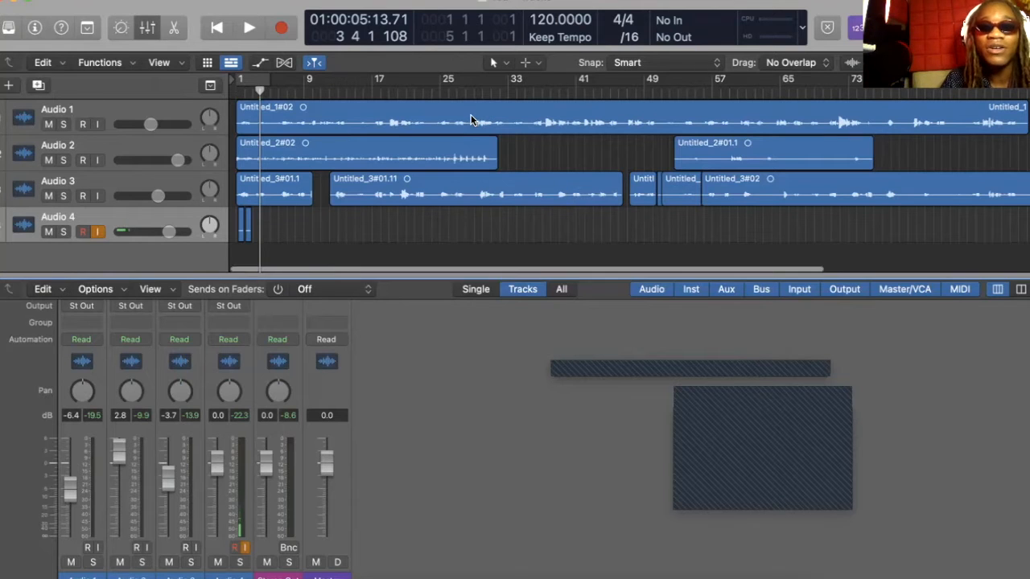
# Step: Recolour the long region on the Audio 1 track green from the region colour palette and close the palette
pyautogui.rightClick(472, 119)
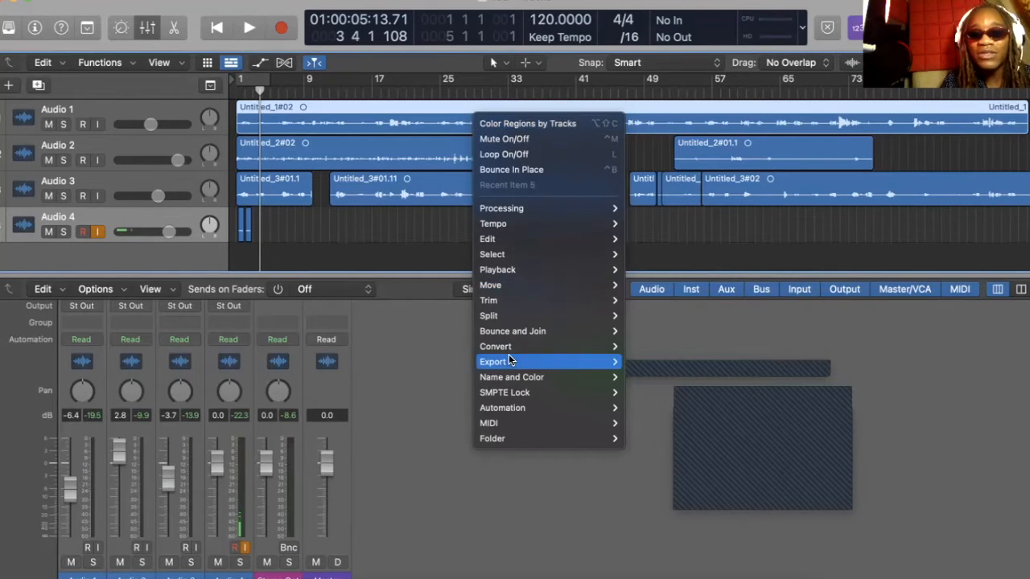
pyautogui.moveTo(521, 378)
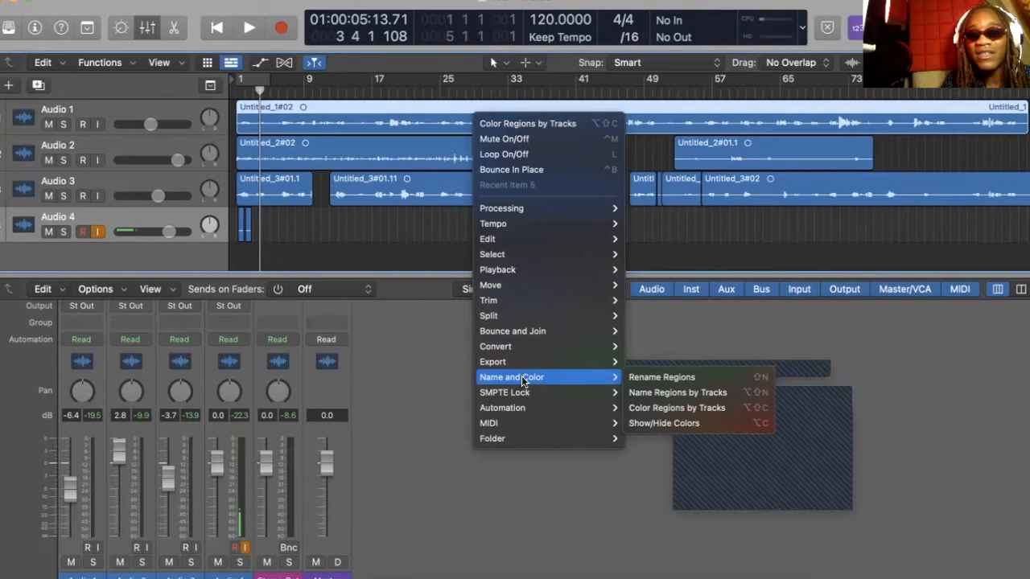
pyautogui.click(642, 419)
pyautogui.click(277, 330)
pyautogui.click(231, 330)
pyautogui.click(216, 334)
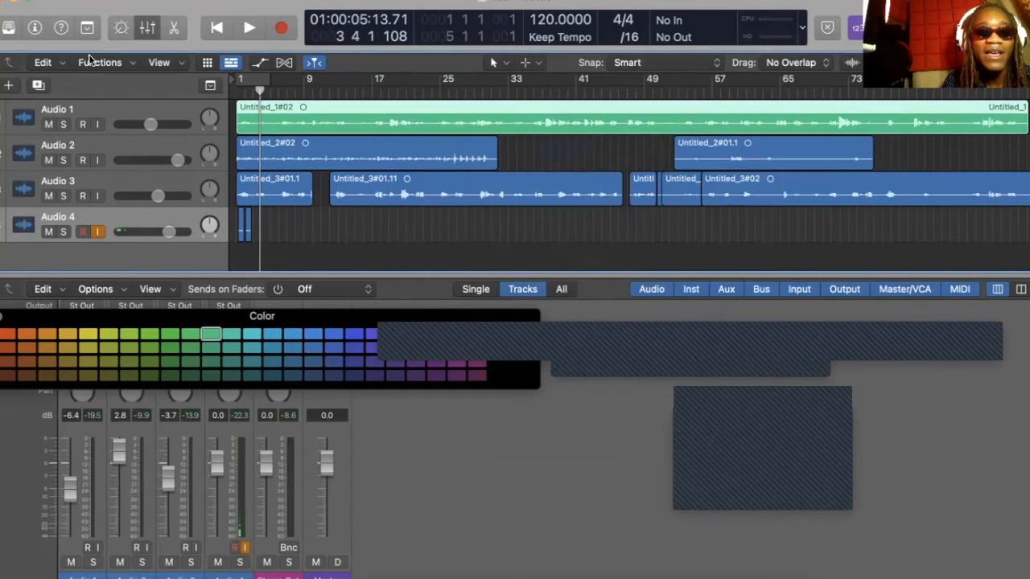
pyautogui.doubleClick(77, 108)
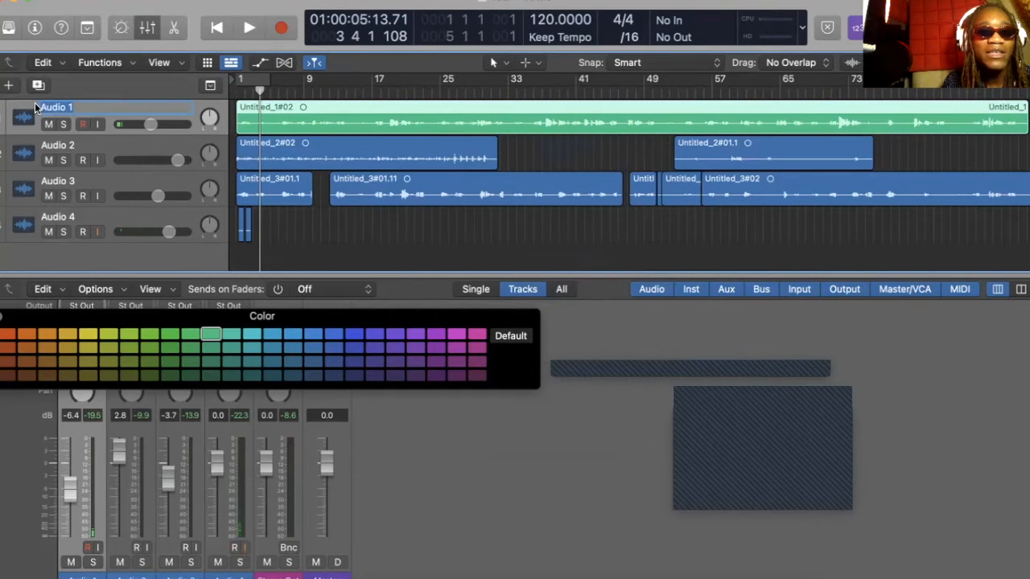
pyautogui.click(14, 118)
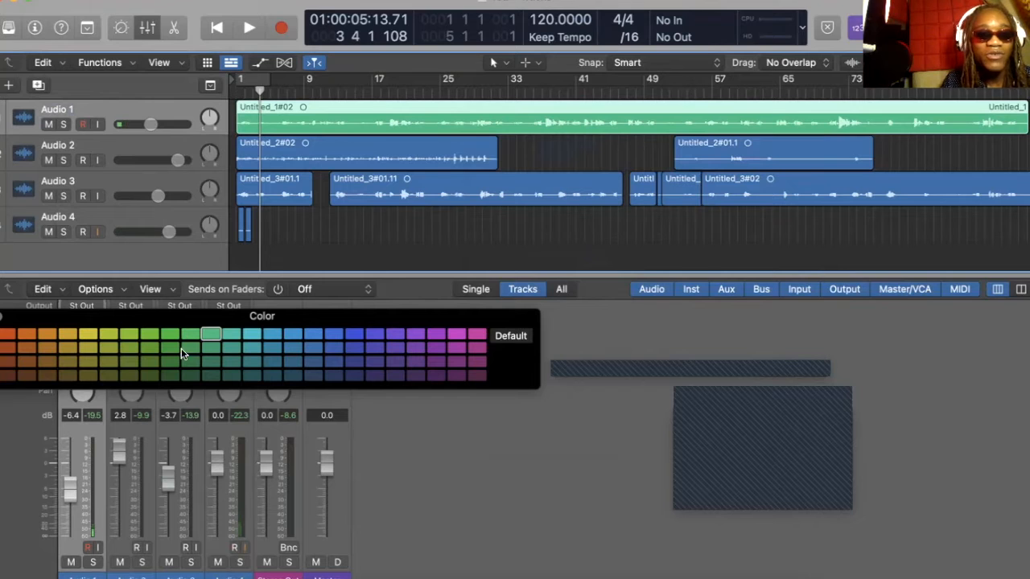
pyautogui.click(163, 337)
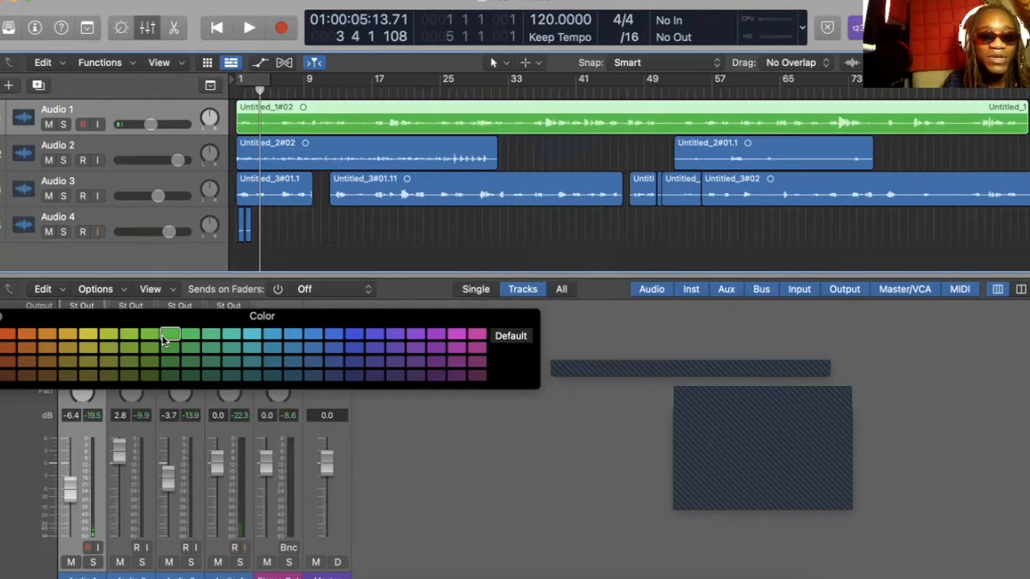
pyautogui.click(192, 339)
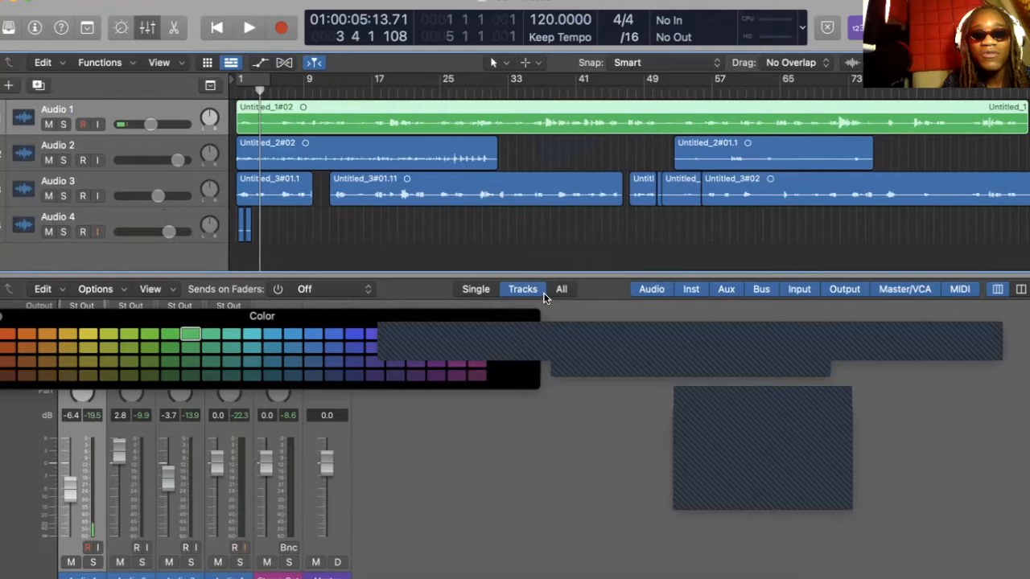
pyautogui.click(3, 317)
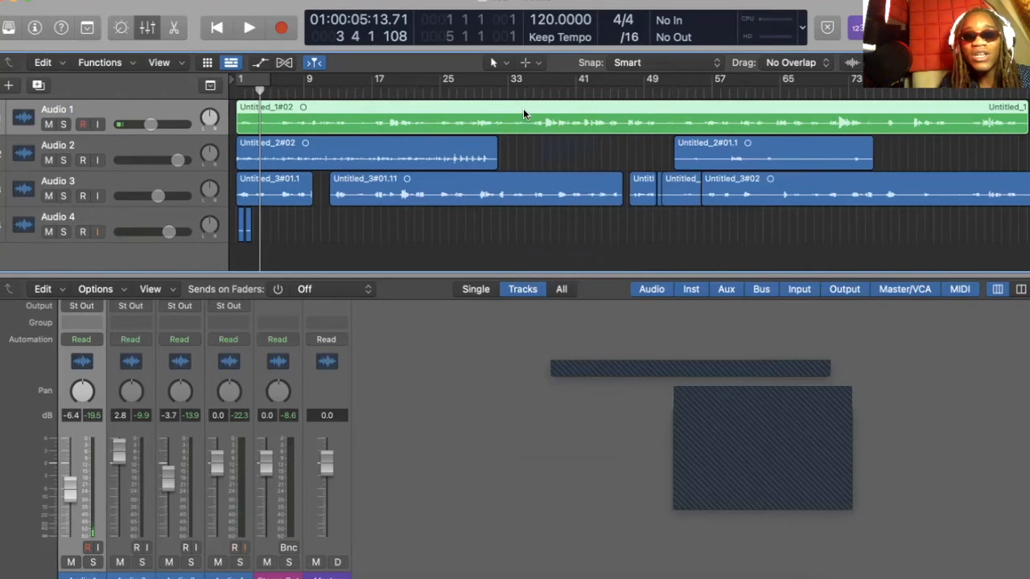
# Step: Add one audio track using Input 1 and record a short take on it starting at about bar 3
pyautogui.click(7, 85)
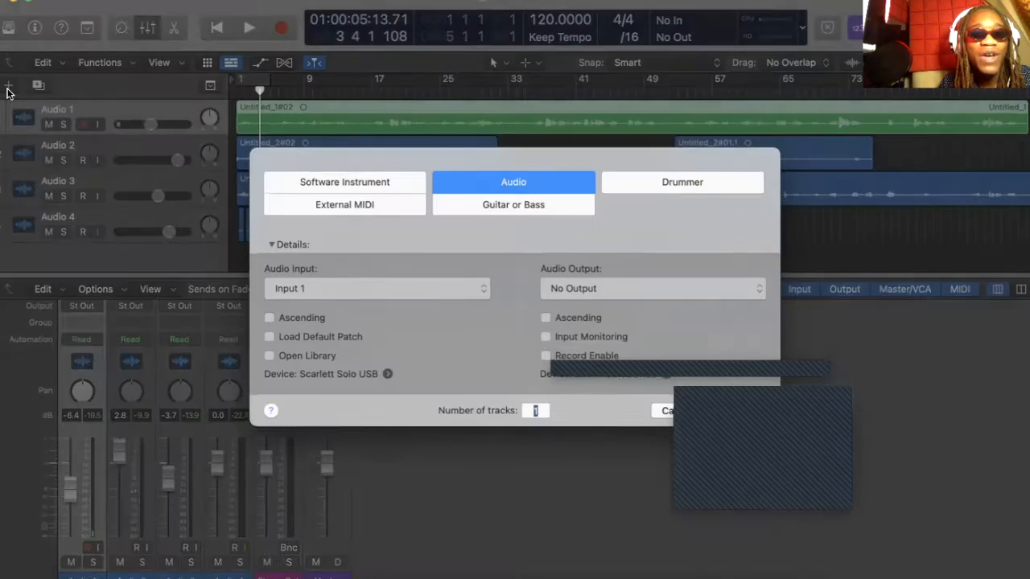
pyautogui.click(747, 414)
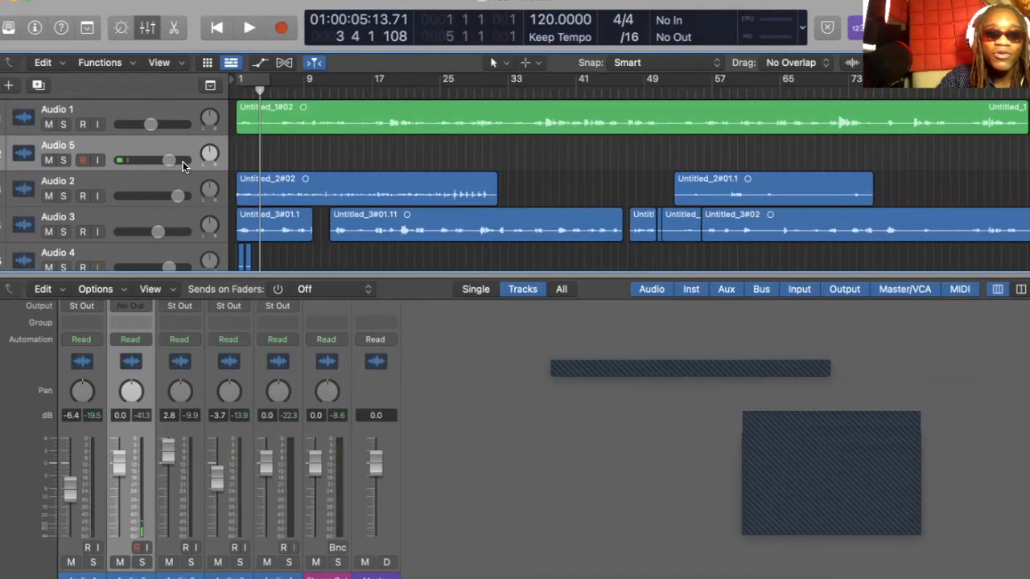
pyautogui.click(279, 27)
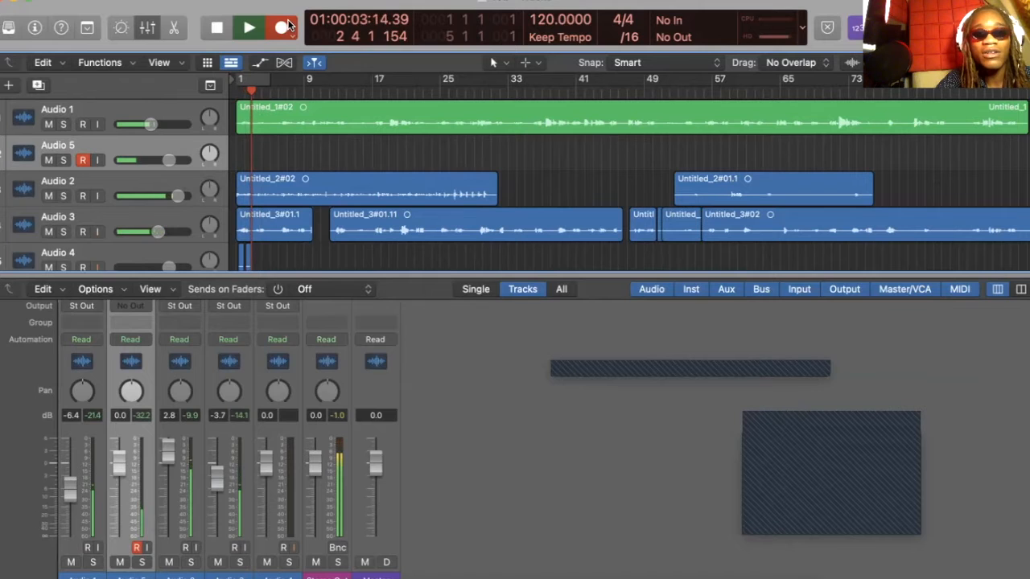
pyautogui.press('space')
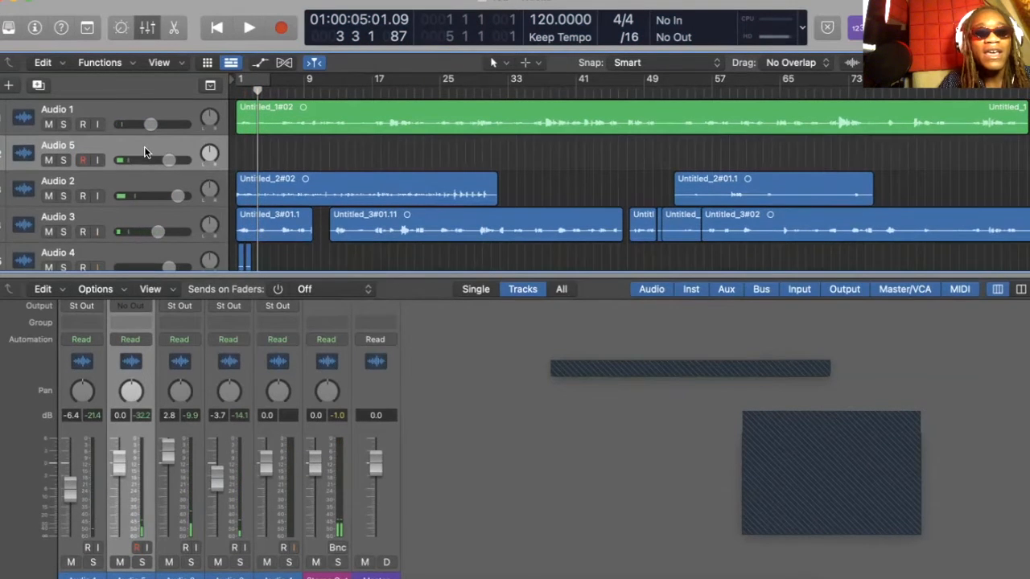
pyautogui.click(85, 160)
pyautogui.press('r')
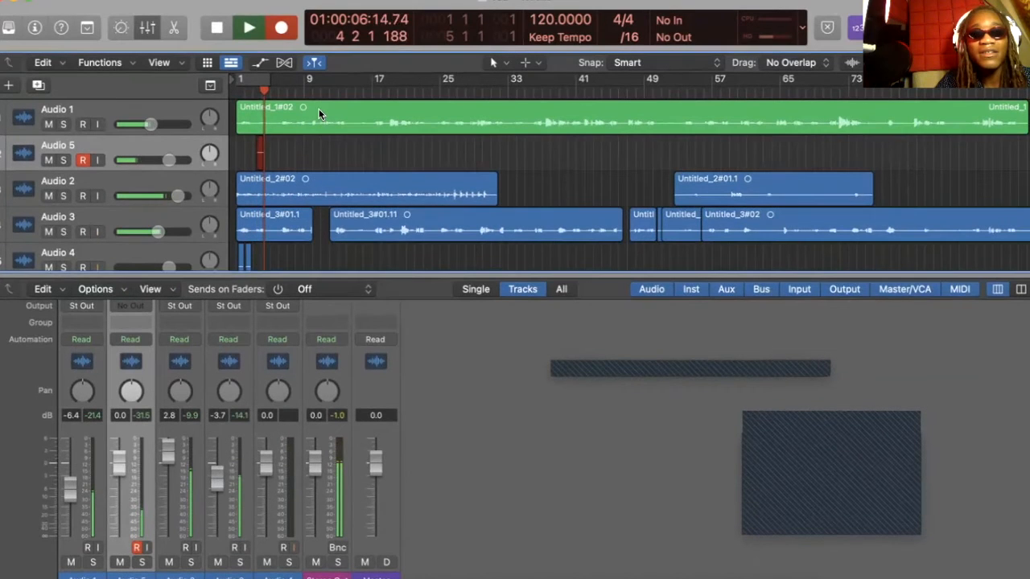
pyautogui.press('space')
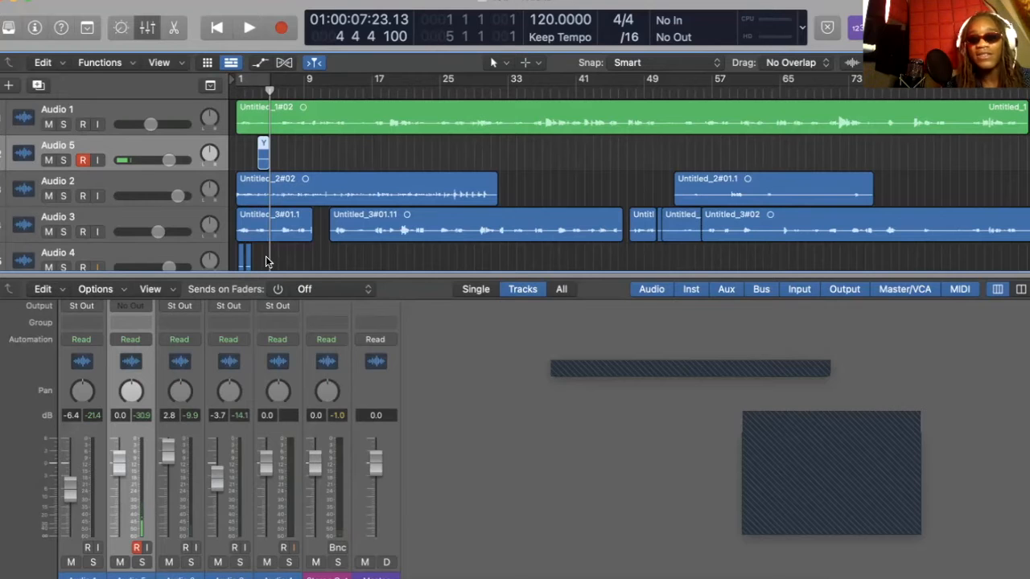
# Step: Examine which tools can be assigned as the primary pointer tool and as the secondary Command-click tool
pyautogui.scroll(-1, 266, 256)
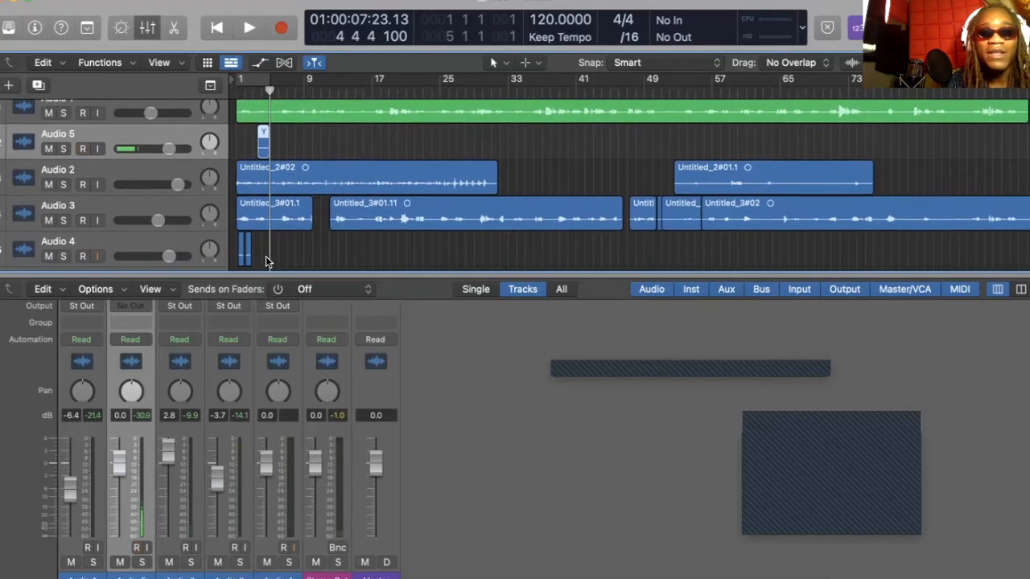
pyautogui.click(498, 63)
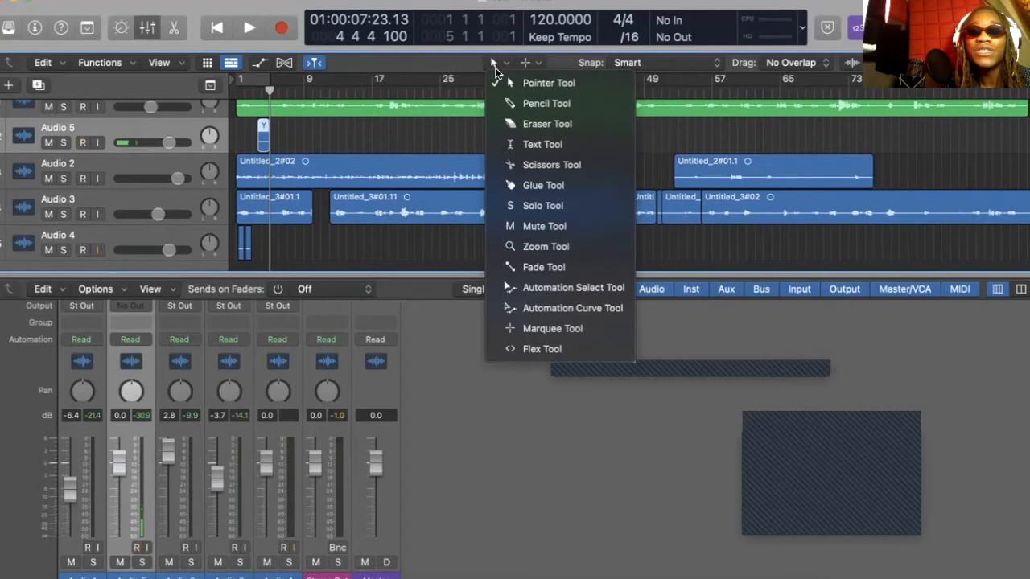
pyautogui.click(530, 64)
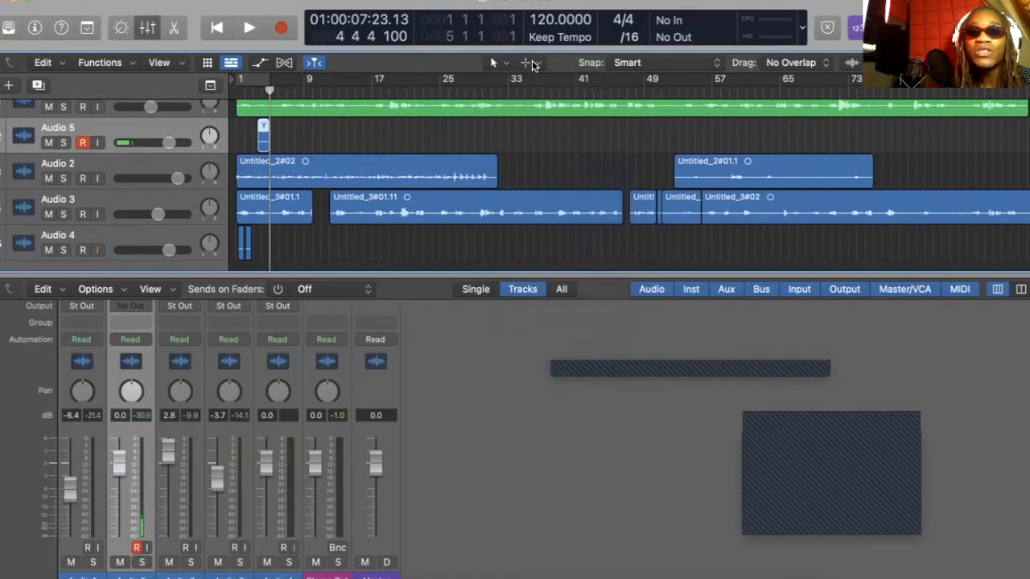
pyautogui.click(530, 64)
pyautogui.click(496, 66)
pyautogui.click(494, 64)
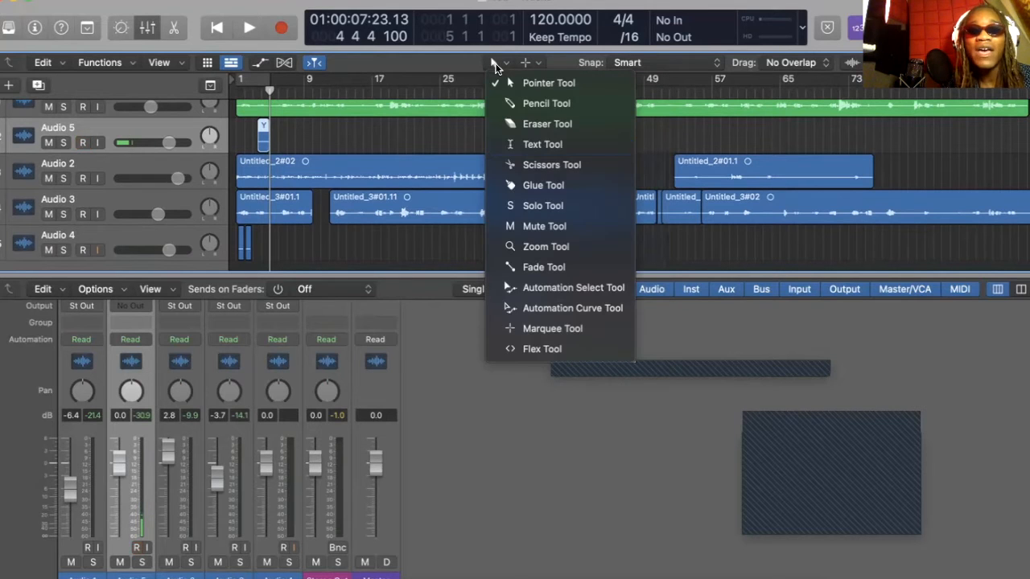
pyautogui.click(453, 245)
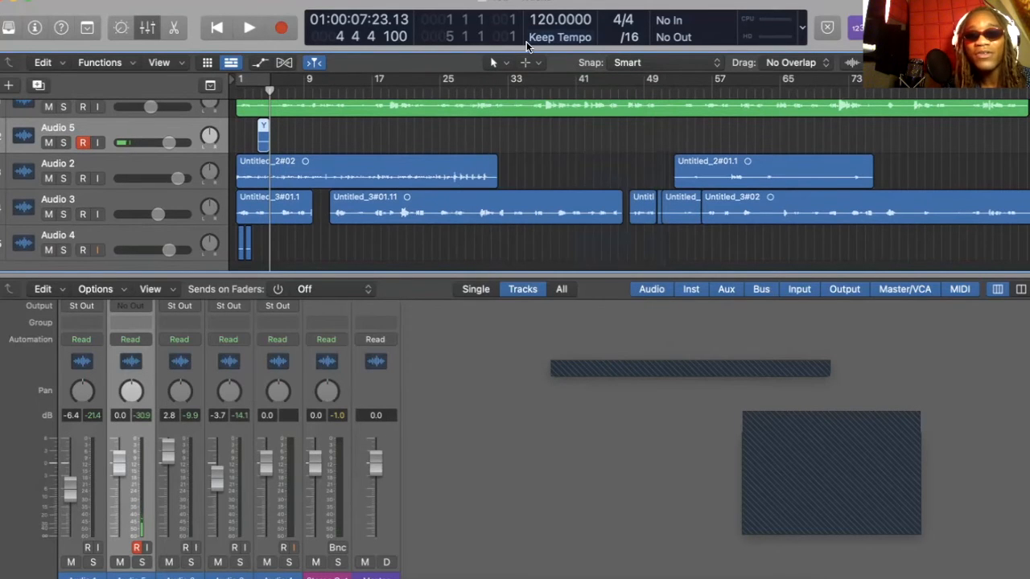
pyautogui.click(527, 63)
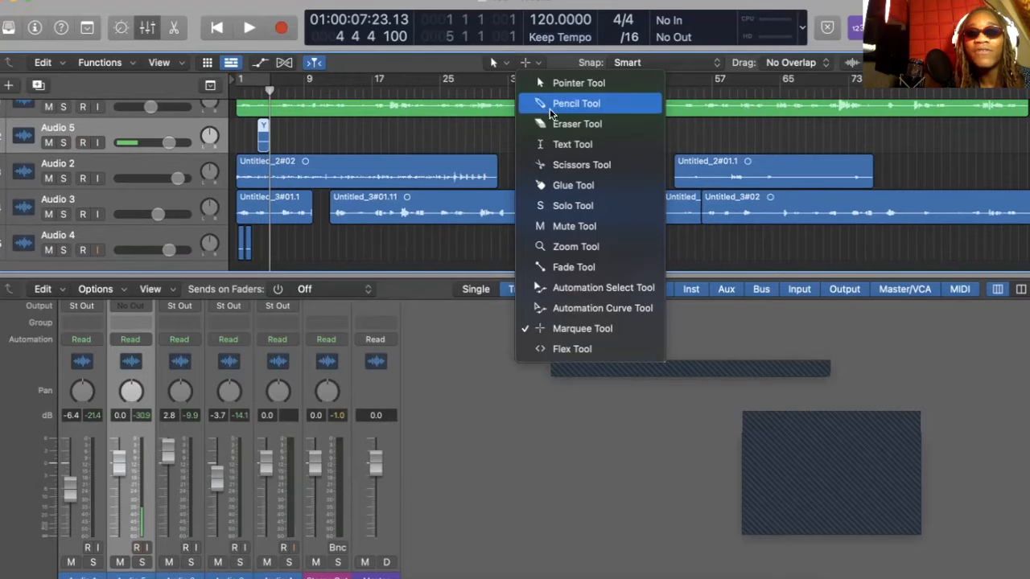
pyautogui.click(455, 143)
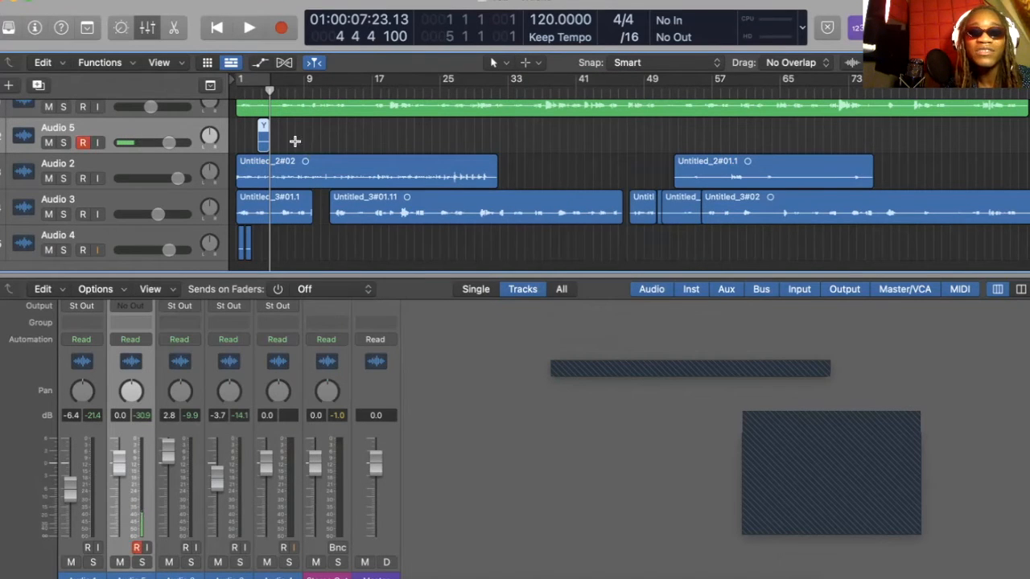
# Step: Split the short recorded region on the Audio 5 track at about bar 4 with the Marquee tool
pyautogui.click(264, 136)
pyautogui.moveTo(264, 137); pyautogui.dragTo(265, 137)
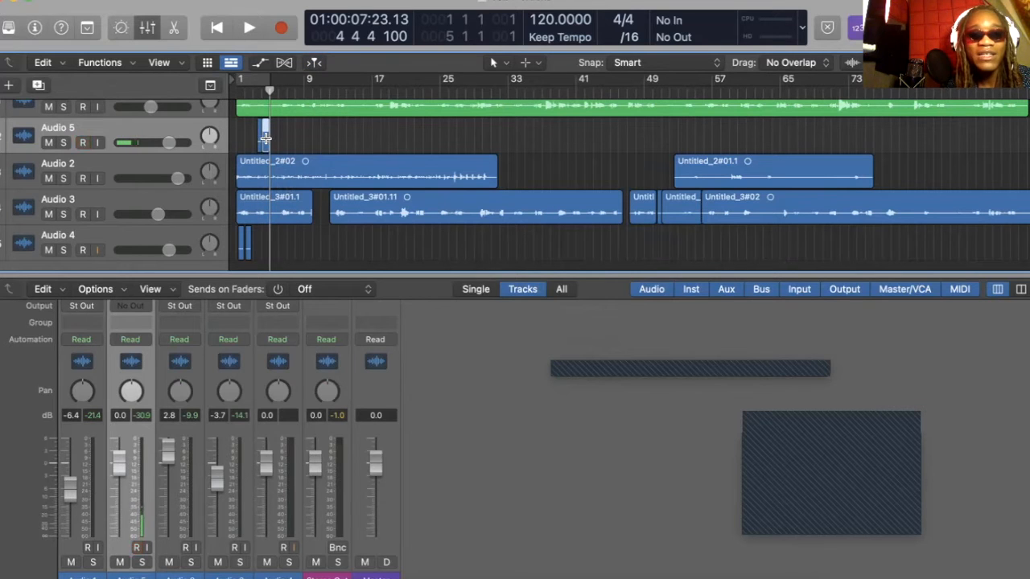
pyautogui.click(264, 139)
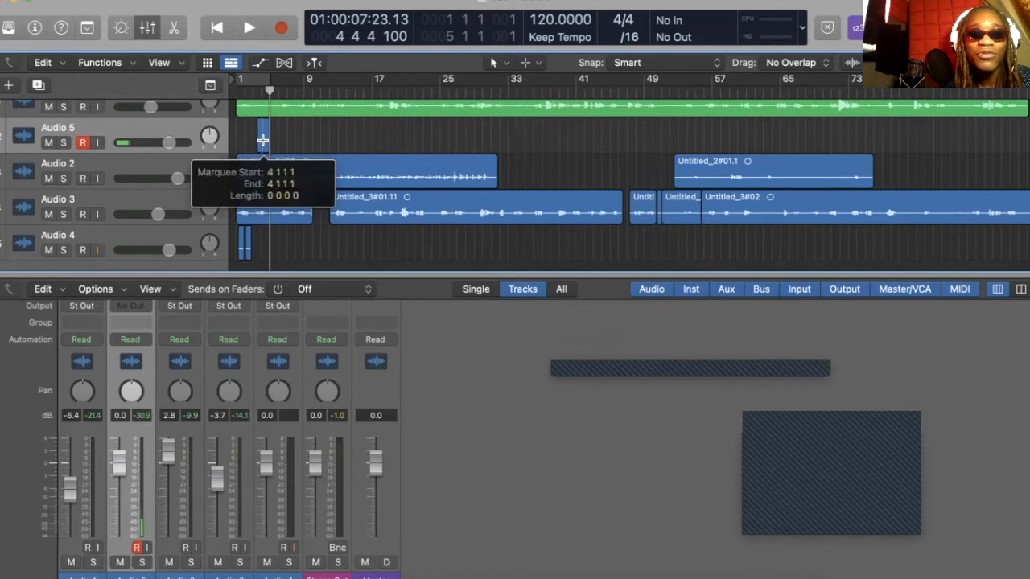
pyautogui.click(263, 140)
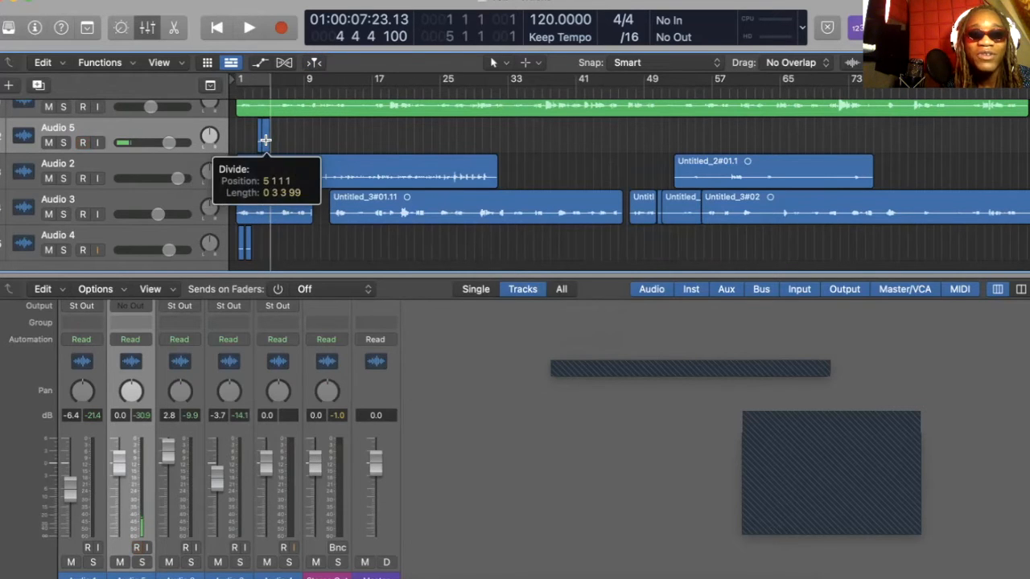
# Step: Split the Untitled_3#01.11 region on the Audio 3 track at two points near its end with the Marquee tool
pyautogui.click(593, 201)
pyautogui.click(567, 202)
pyautogui.click(523, 199)
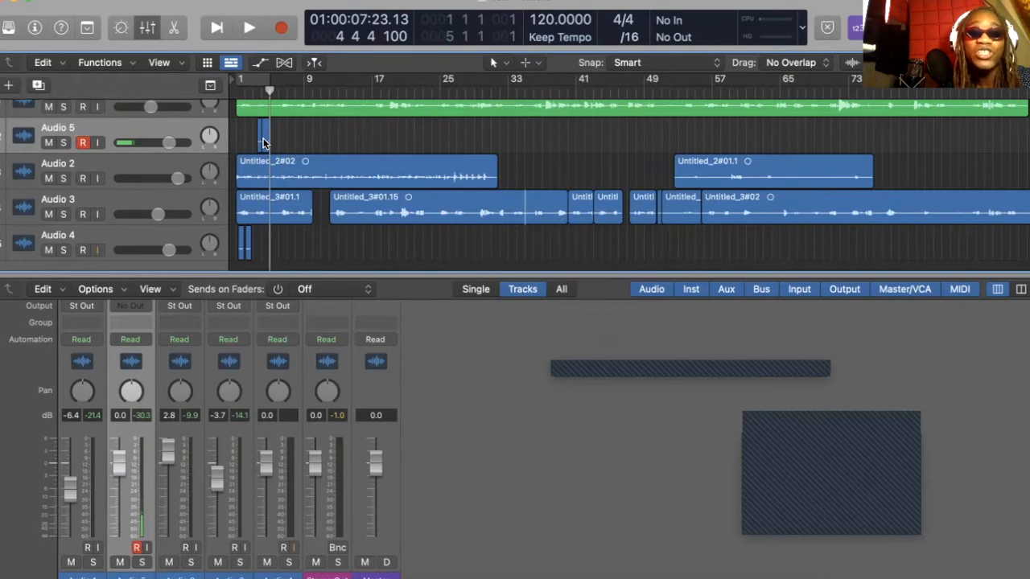
# Step: Copy the second piece of the split Audio 5 region to about bar 8 on the same track
pyautogui.moveTo(265, 144); pyautogui.dragTo(298, 144)
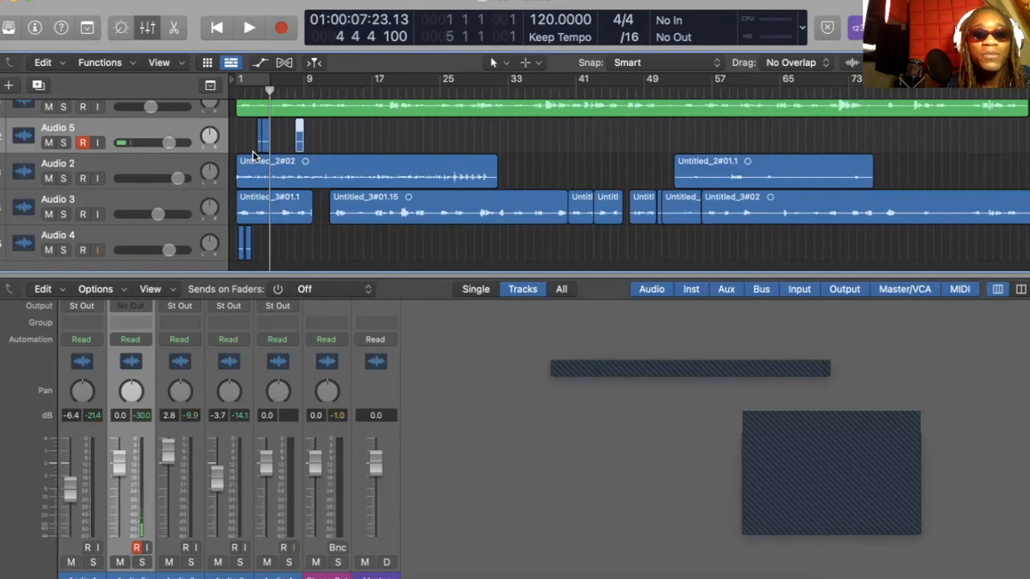
# Step: Show track automation and set the volume automation line of the Audio 5 track to -0.7 dB
pyautogui.press('a')
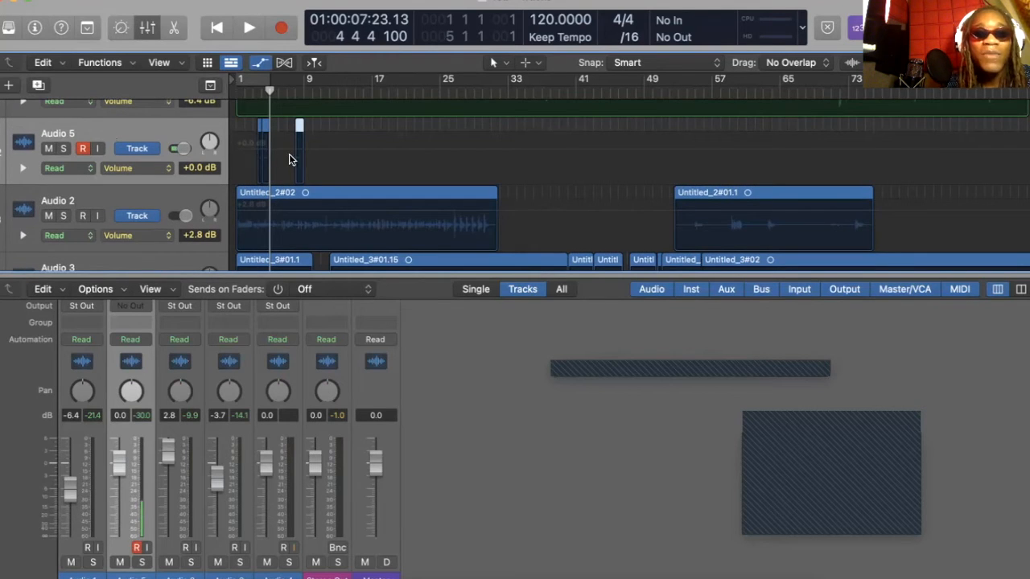
pyautogui.scroll(3, 285, 158)
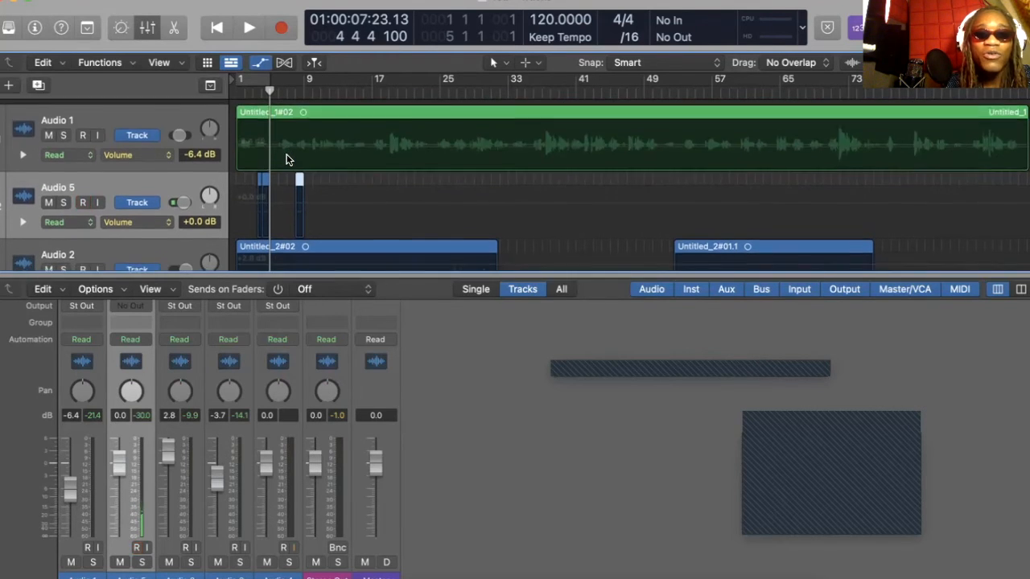
pyautogui.press('a')
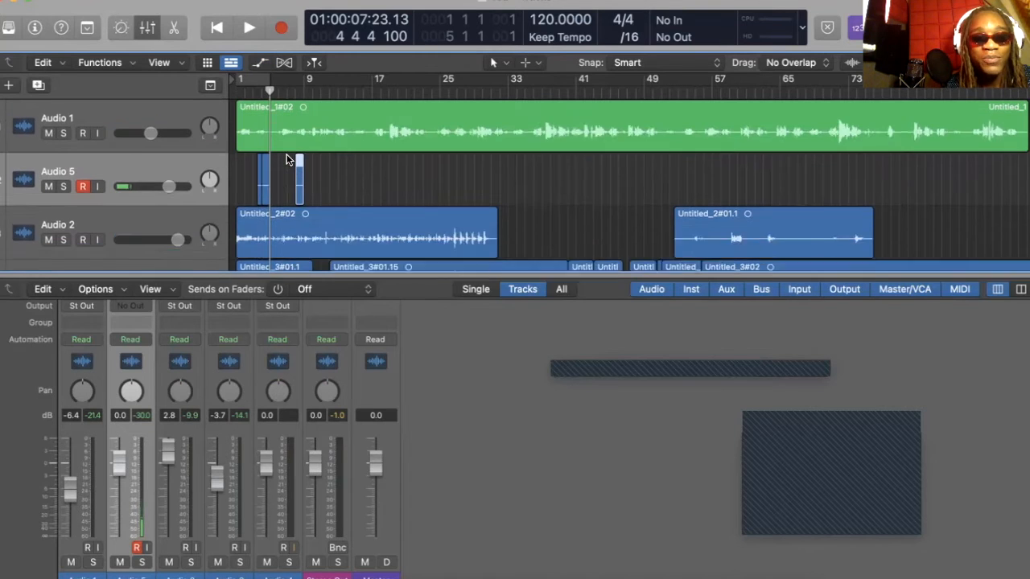
pyautogui.press('a')
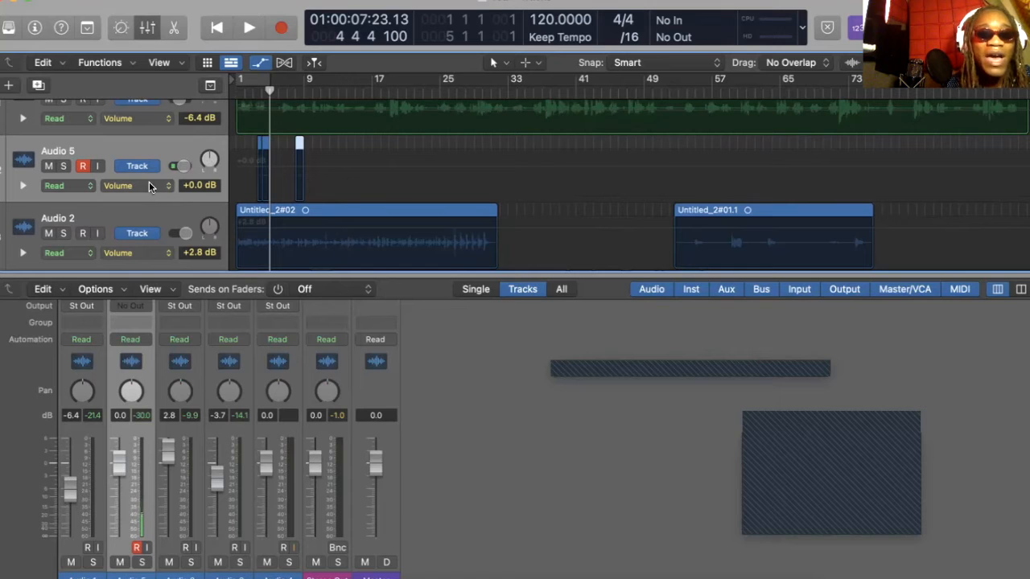
pyautogui.click(171, 186)
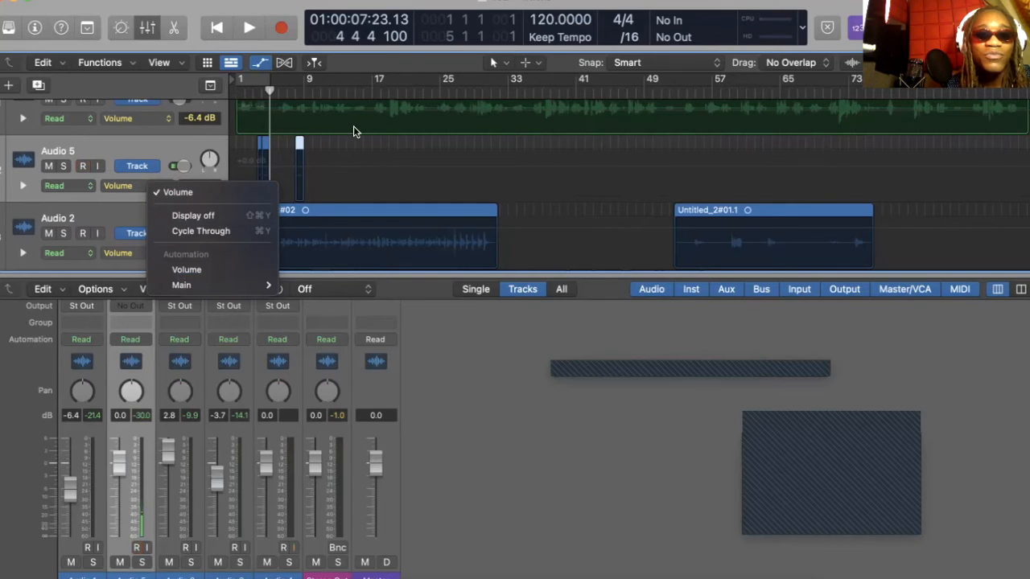
pyautogui.click(372, 161)
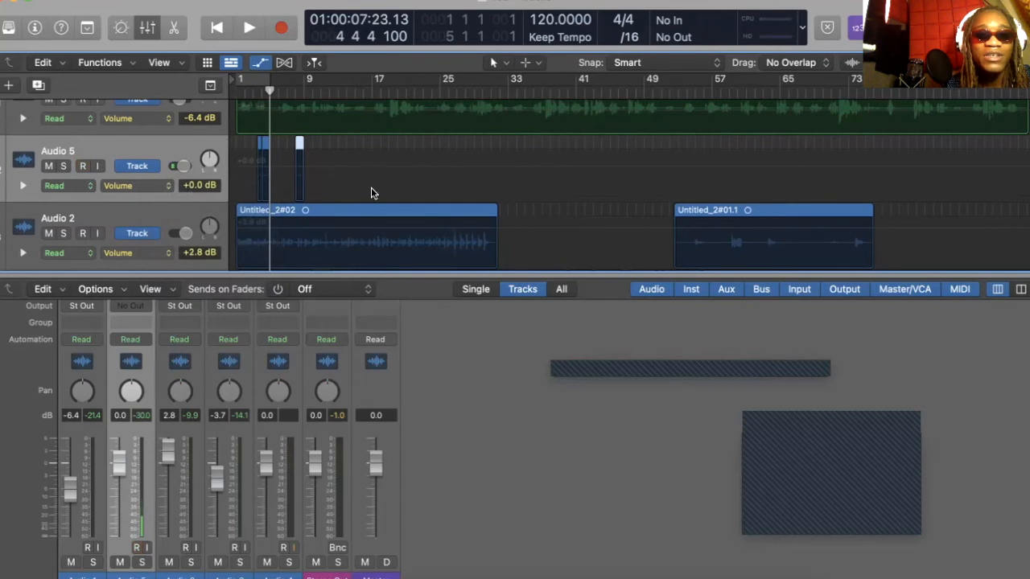
pyautogui.click(371, 192)
pyautogui.moveTo(371, 180); pyautogui.dragTo(364, 170)
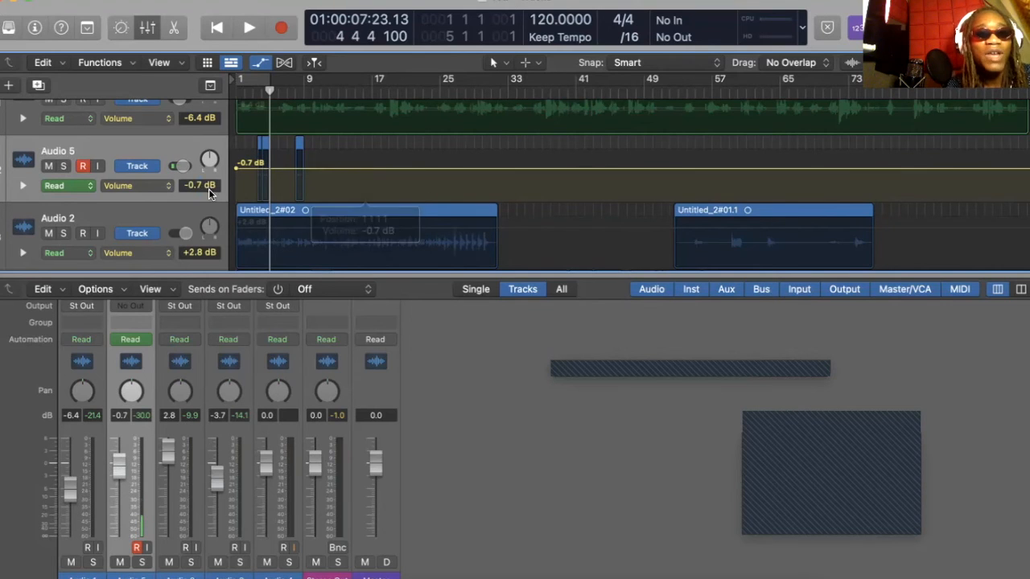
# Step: Examine the automation parameters available for the Audio 5 track, including the Main group's Volume, Pan, Solo and Mute options
pyautogui.click(143, 182)
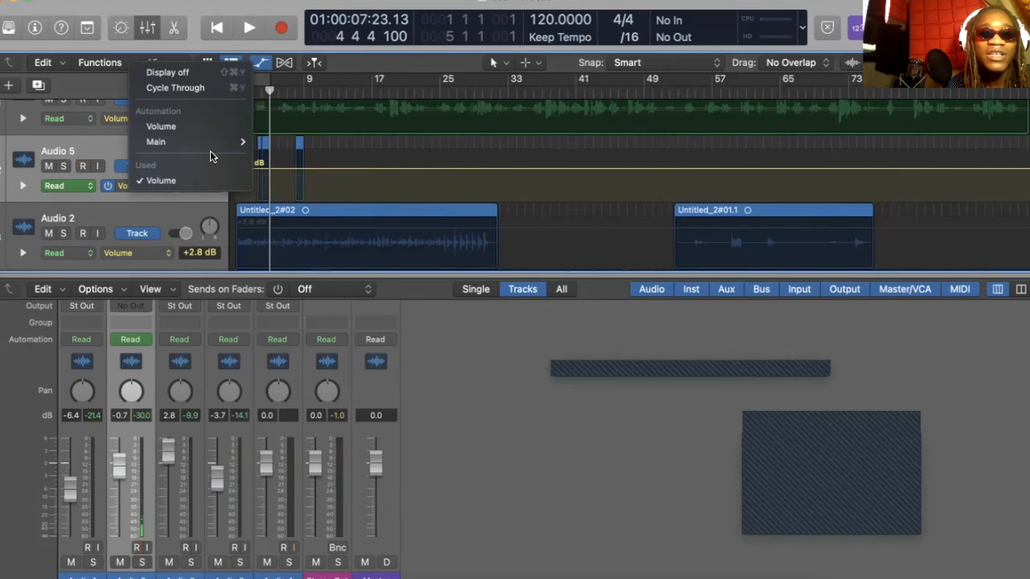
pyautogui.moveTo(230, 141)
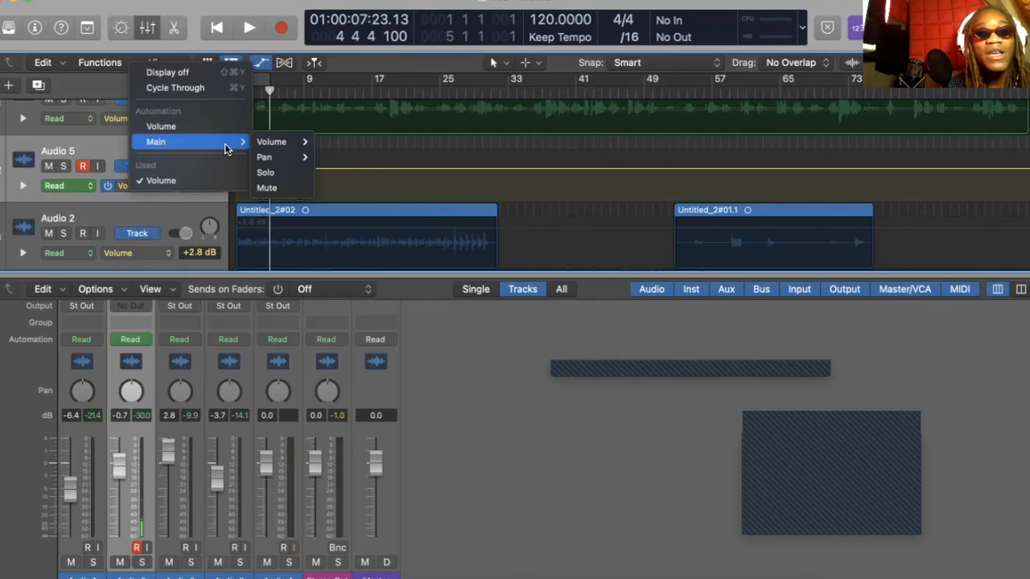
pyautogui.moveTo(241, 141)
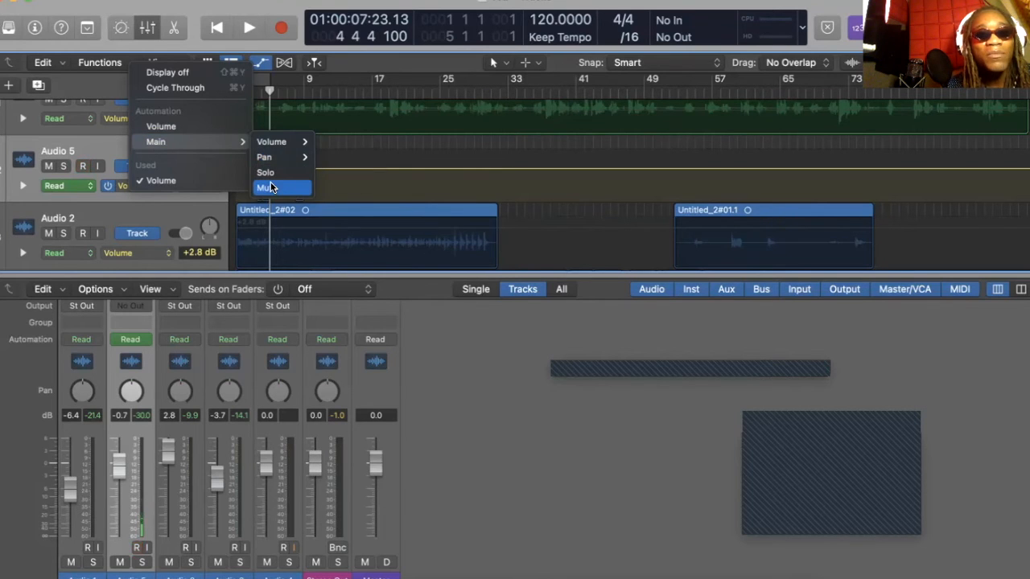
pyautogui.click(278, 130)
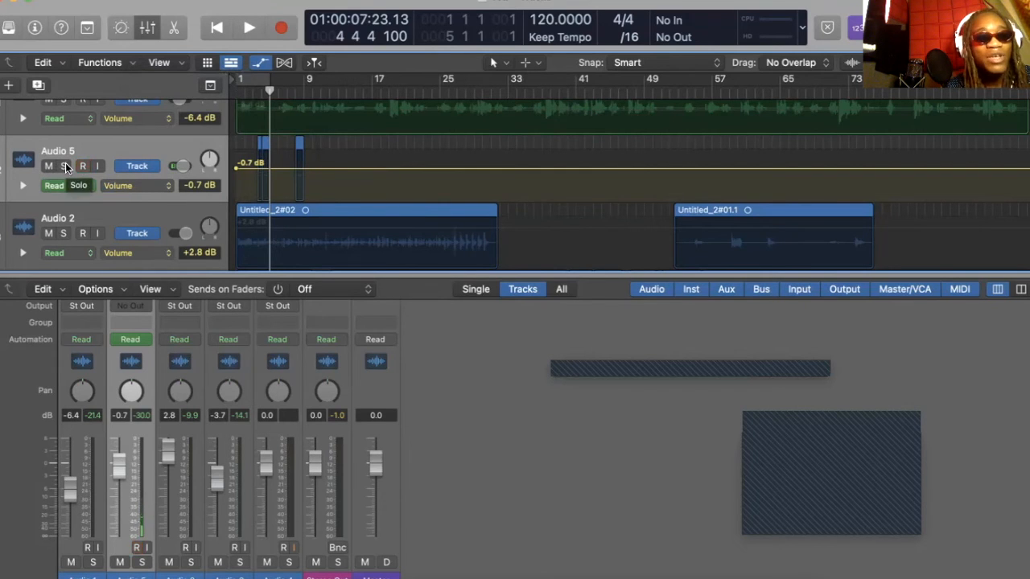
pyautogui.click(140, 186)
pyautogui.moveTo(195, 146)
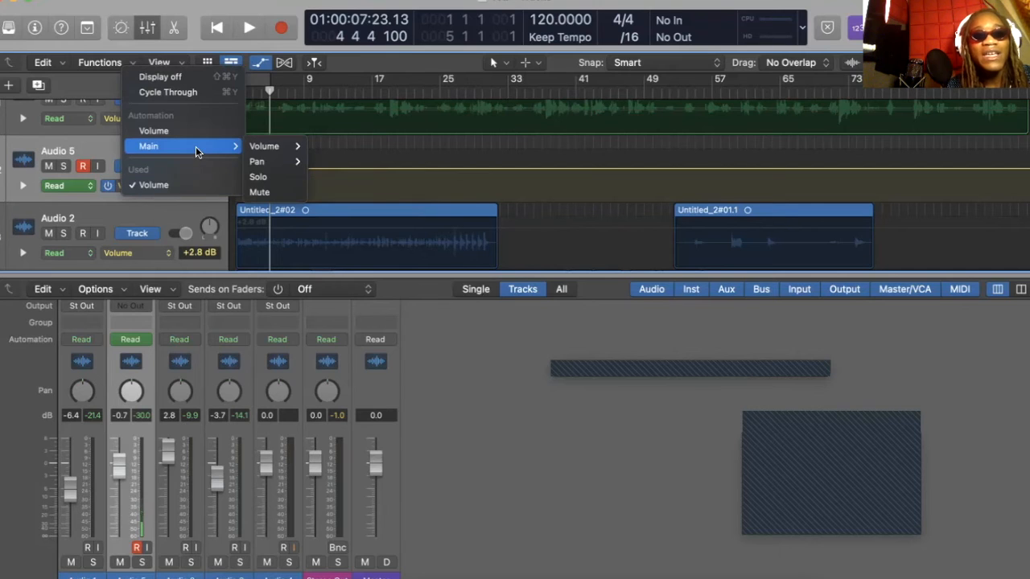
pyautogui.moveTo(287, 145)
pyautogui.click(368, 144)
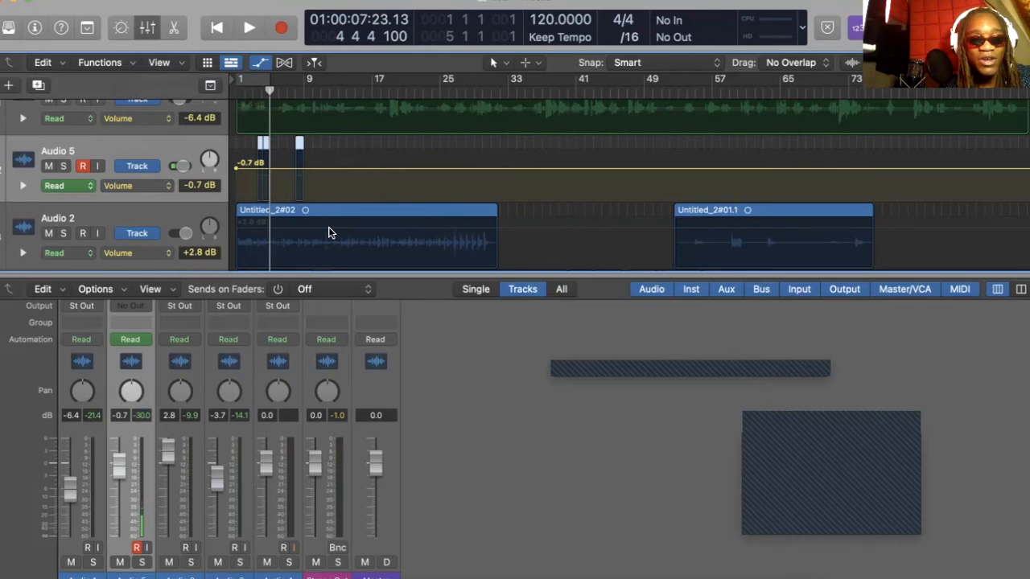
# Step: Hide the track automation and briefly play the project from about bar 7
pyautogui.press('a')
pyautogui.scroll(-1, 329, 232)
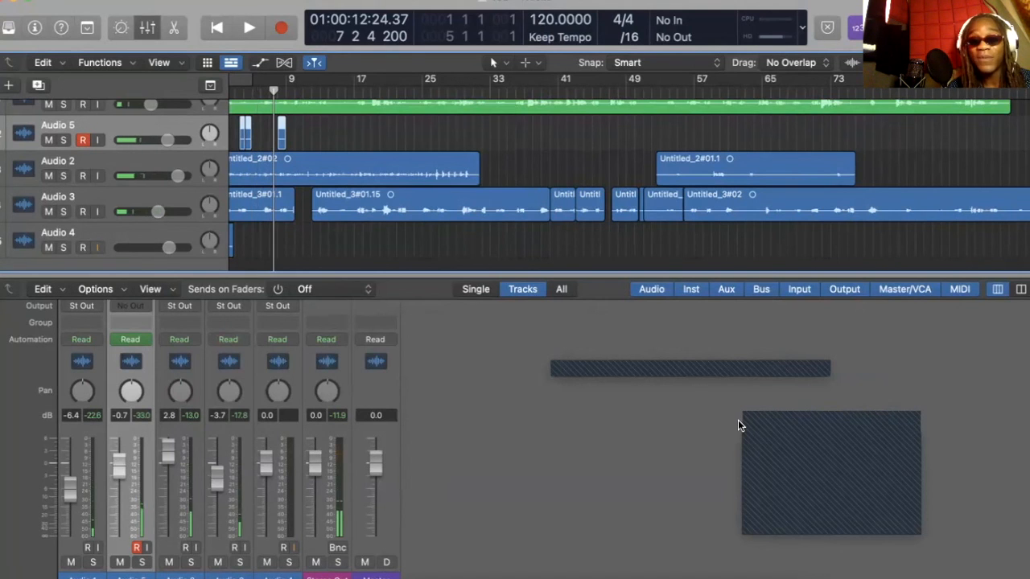
pyautogui.press('space')
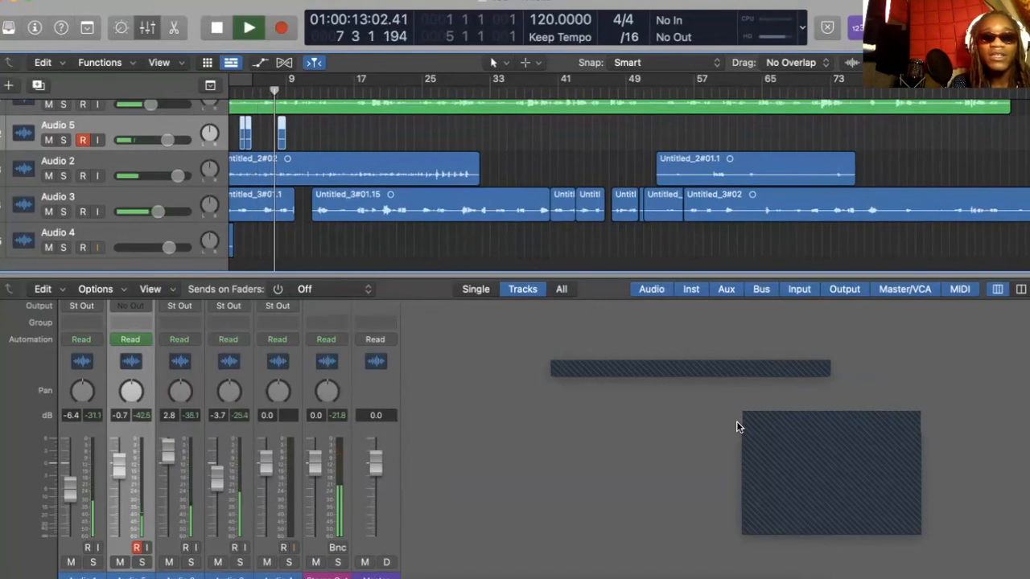
pyautogui.press('space')
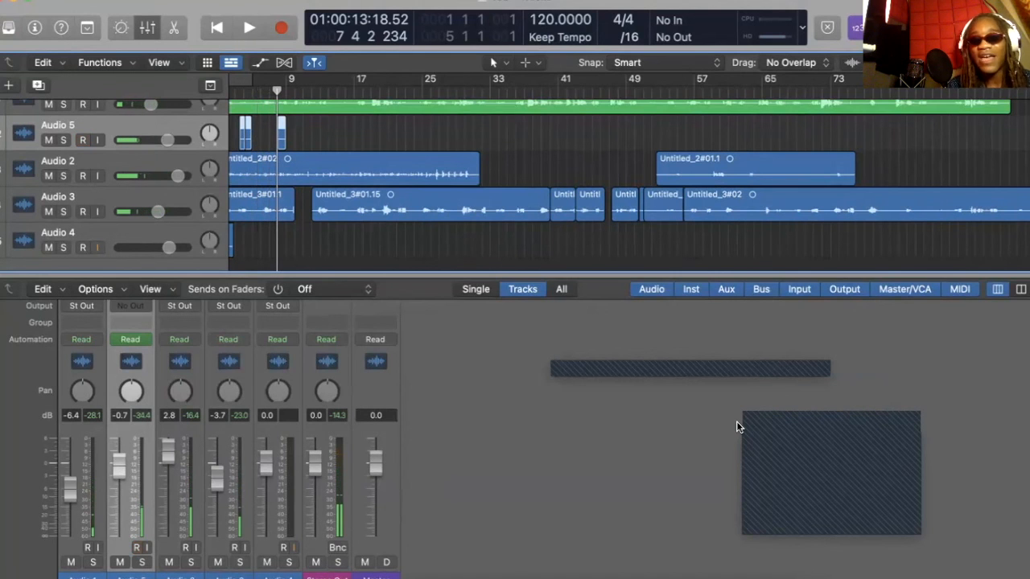